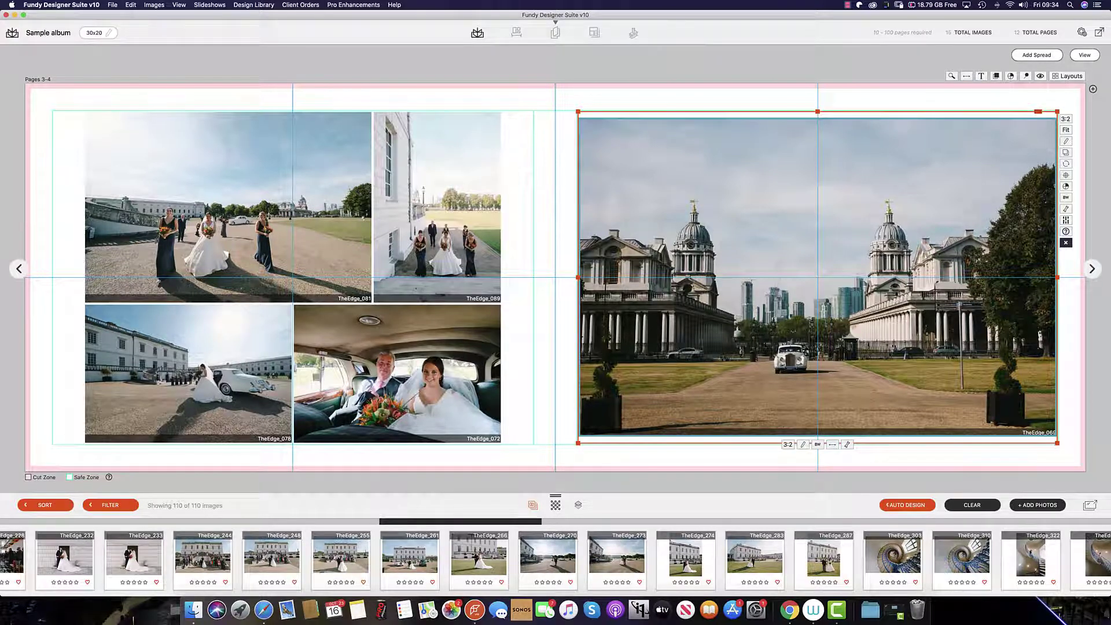
# Step: Narrow the left-page photo frame and delete TheEdge_089, leaving two small photos above the car photo
pyautogui.click(360, 255)
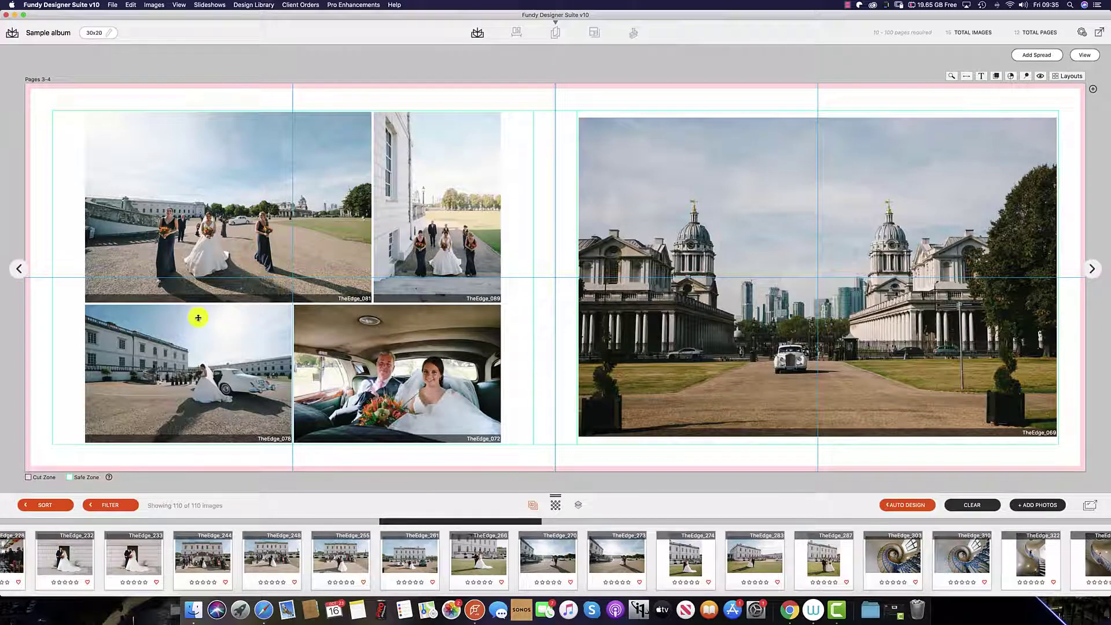
pyautogui.click(221, 256)
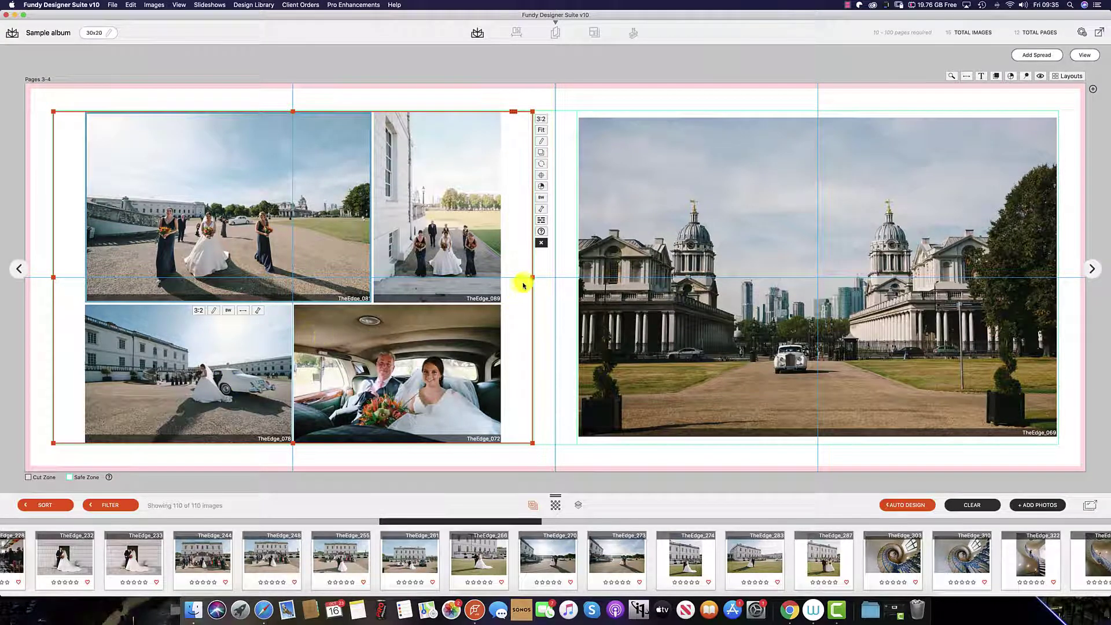
pyautogui.moveTo(531, 277); pyautogui.dragTo(531, 300)
pyautogui.click(451, 158)
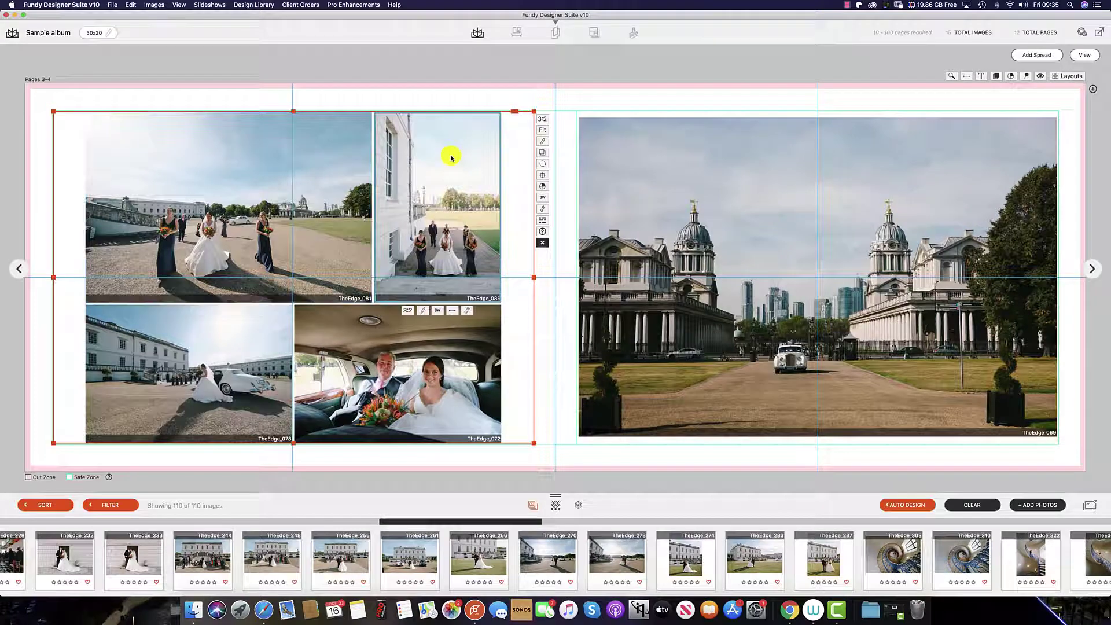
pyautogui.press('Delete')
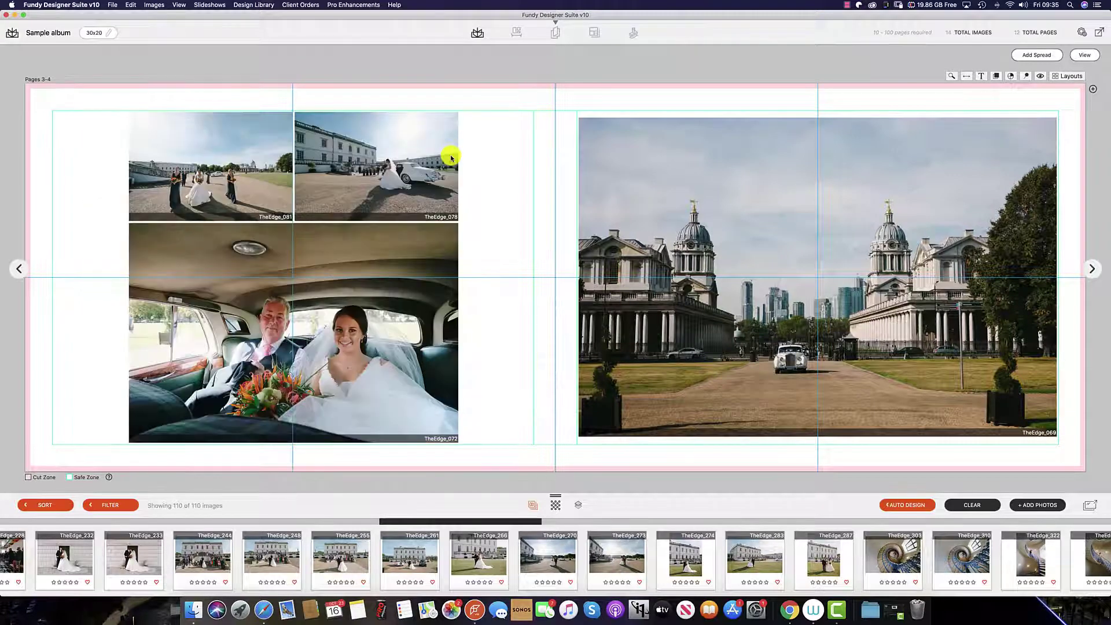
# Step: Add TheEdge_089 back to the left page and put TheEdge_078, TheEdge_072 and TheEdge_089 in the bottom row
pyautogui.click(514, 214)
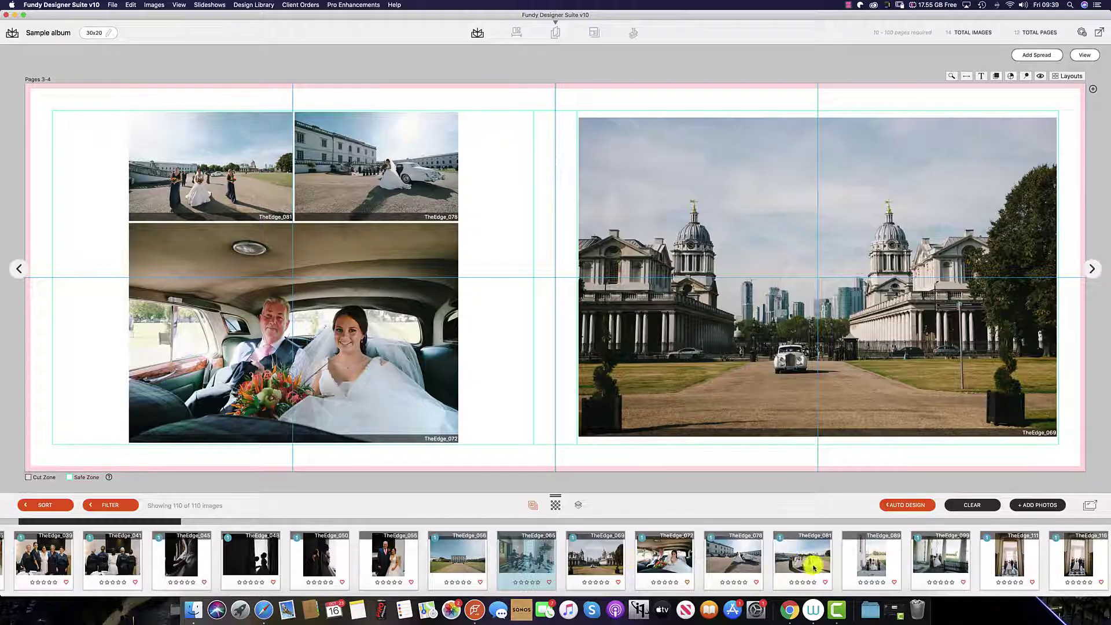
pyautogui.moveTo(866, 564); pyautogui.dragTo(456, 389)
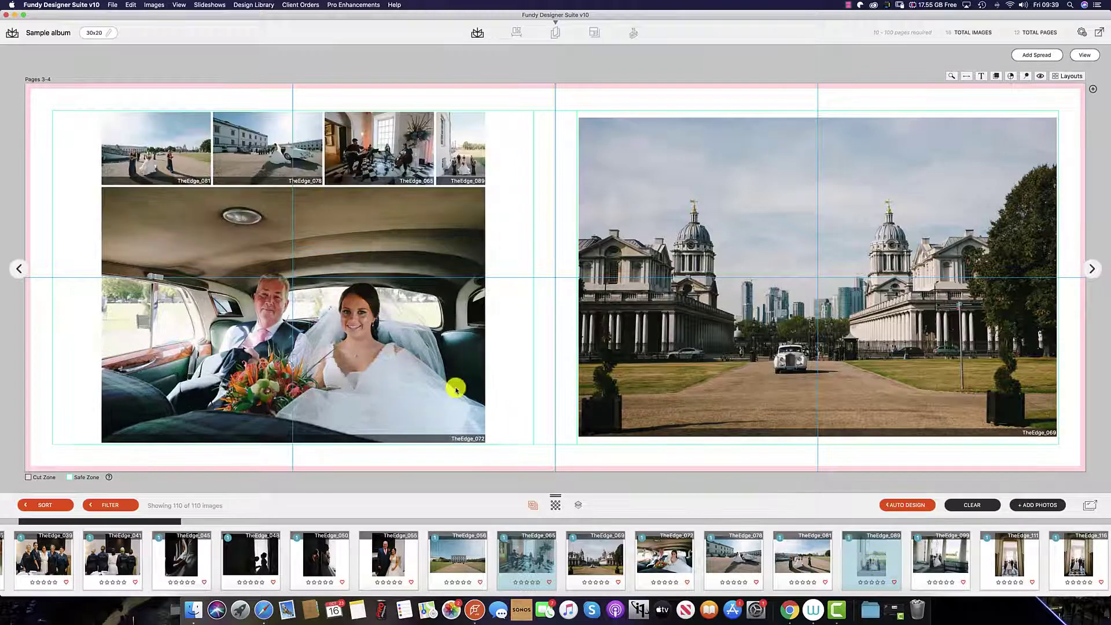
pyautogui.click(393, 253)
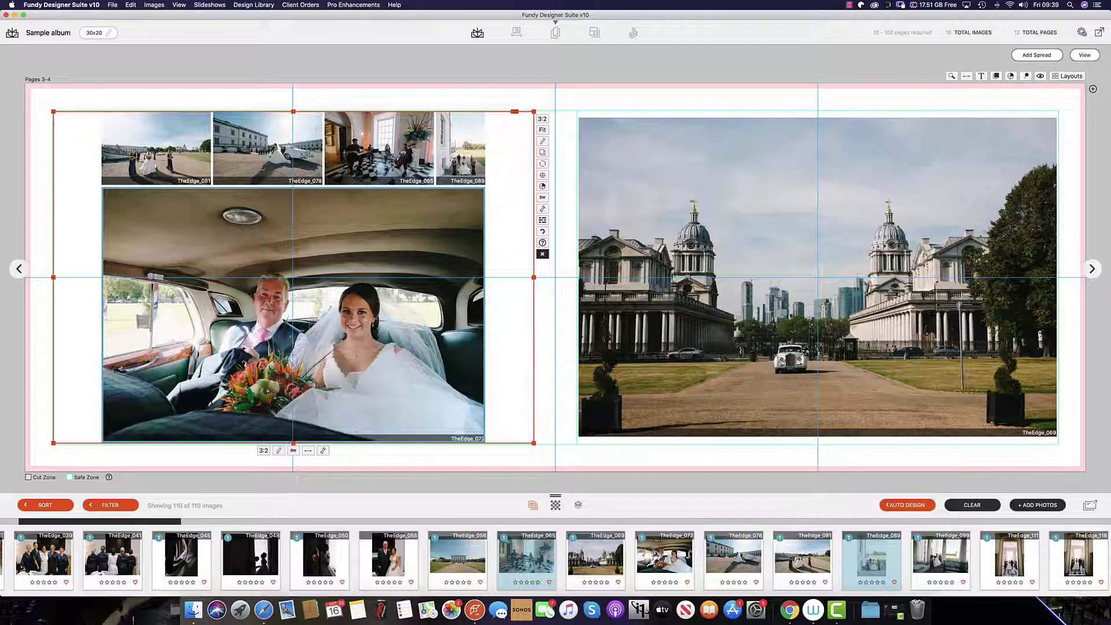
pyautogui.moveTo(463, 149); pyautogui.dragTo(475, 305)
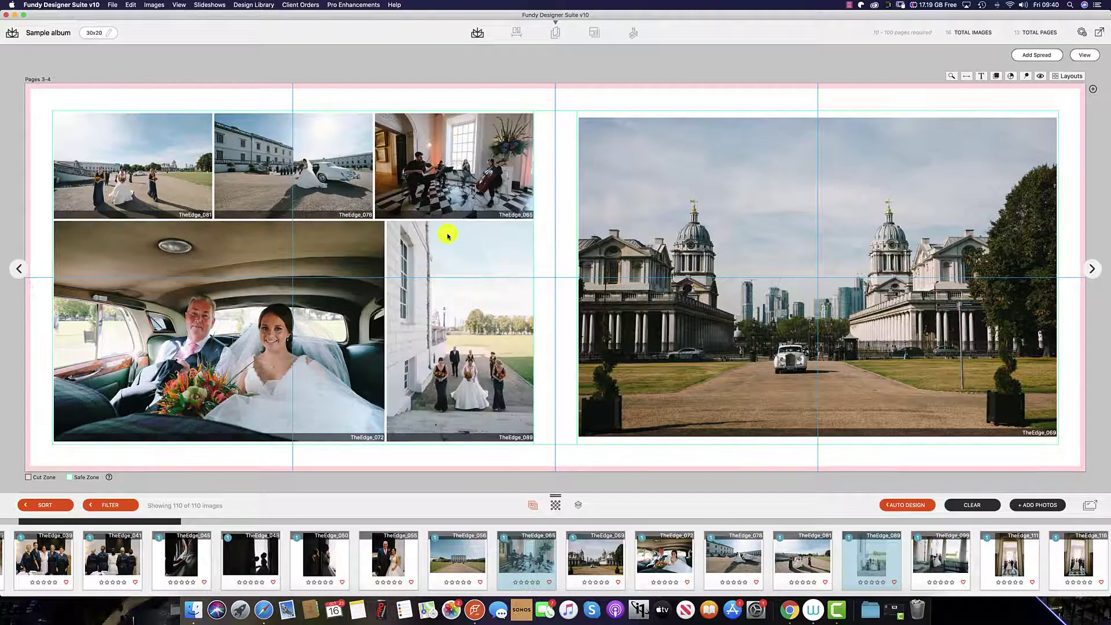
pyautogui.moveTo(303, 169); pyautogui.dragTo(322, 314)
pyautogui.moveTo(314, 196); pyautogui.dragTo(381, 310)
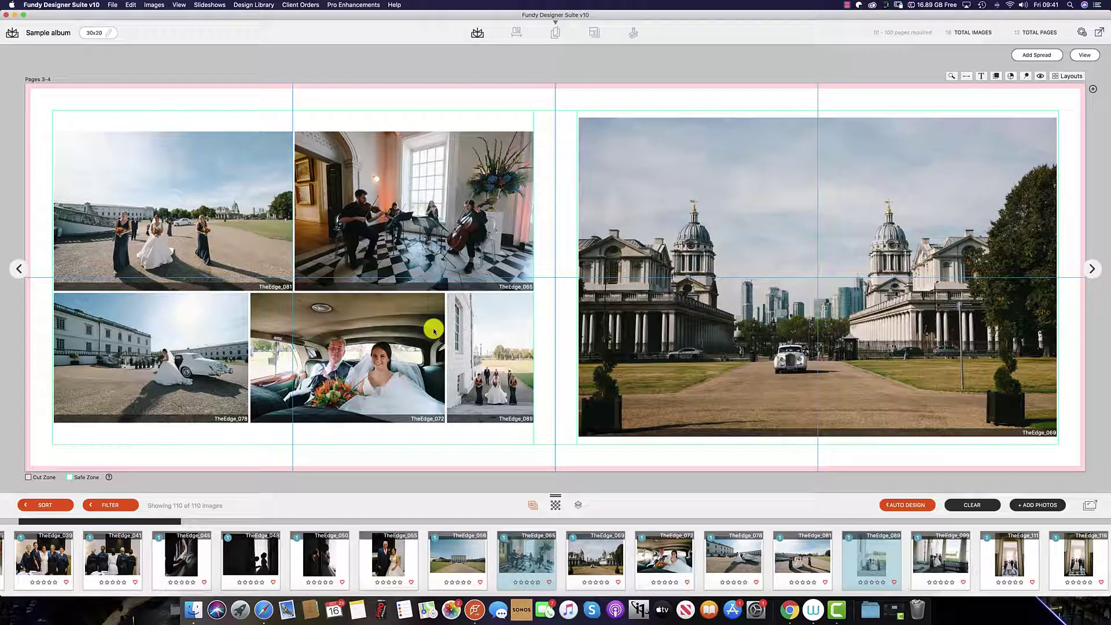
# Step: Drag the left-page dividers to widen TheEdge_072, heighten the bottom row and shorten the top row
pyautogui.click(417, 339)
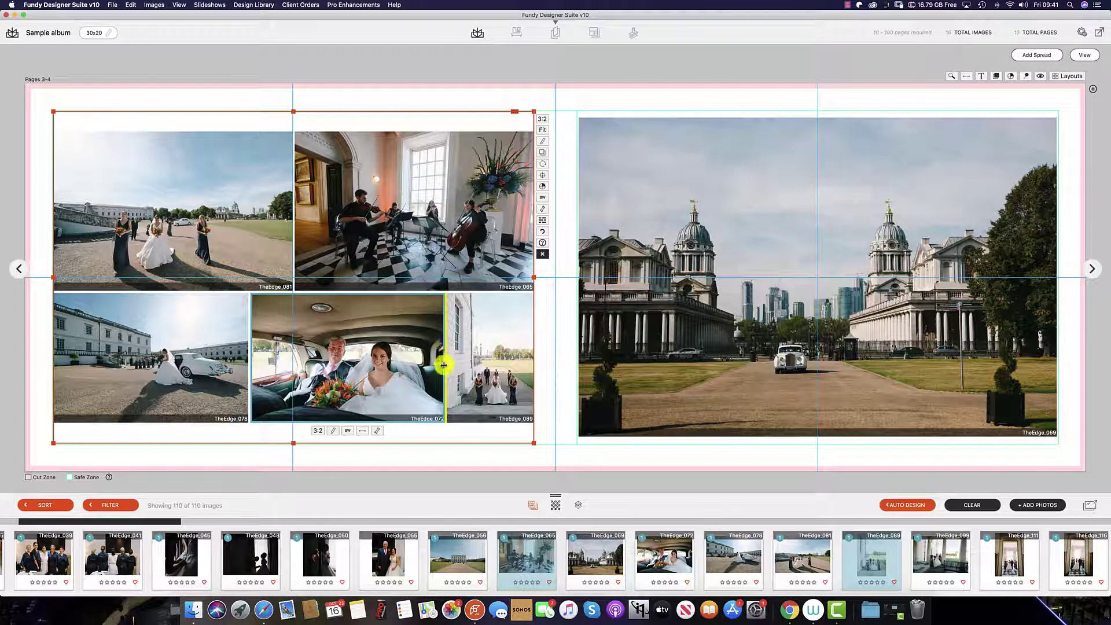
pyautogui.moveTo(444, 361)
pyautogui.mouseDown()
pyautogui.moveTo(384, 363)
pyautogui.moveTo(443, 364)
pyautogui.mouseUp()
pyautogui.moveTo(384, 287)
pyautogui.mouseDown()
pyautogui.moveTo(384, 255)
pyautogui.moveTo(387, 280)
pyautogui.mouseUp()
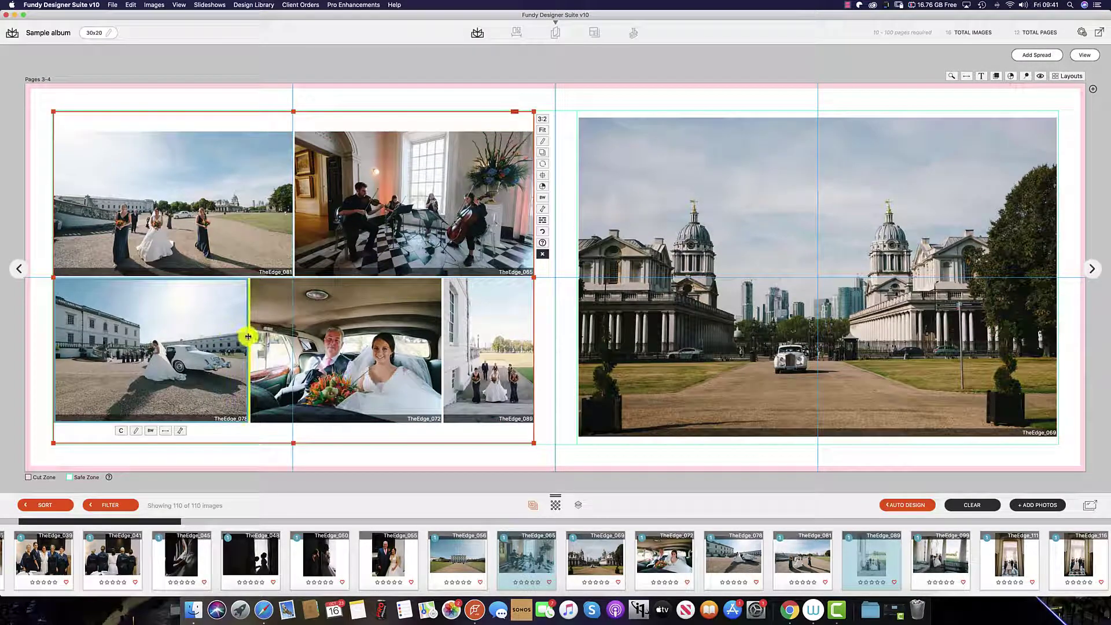
pyautogui.moveTo(248, 300); pyautogui.dragTo(212, 335)
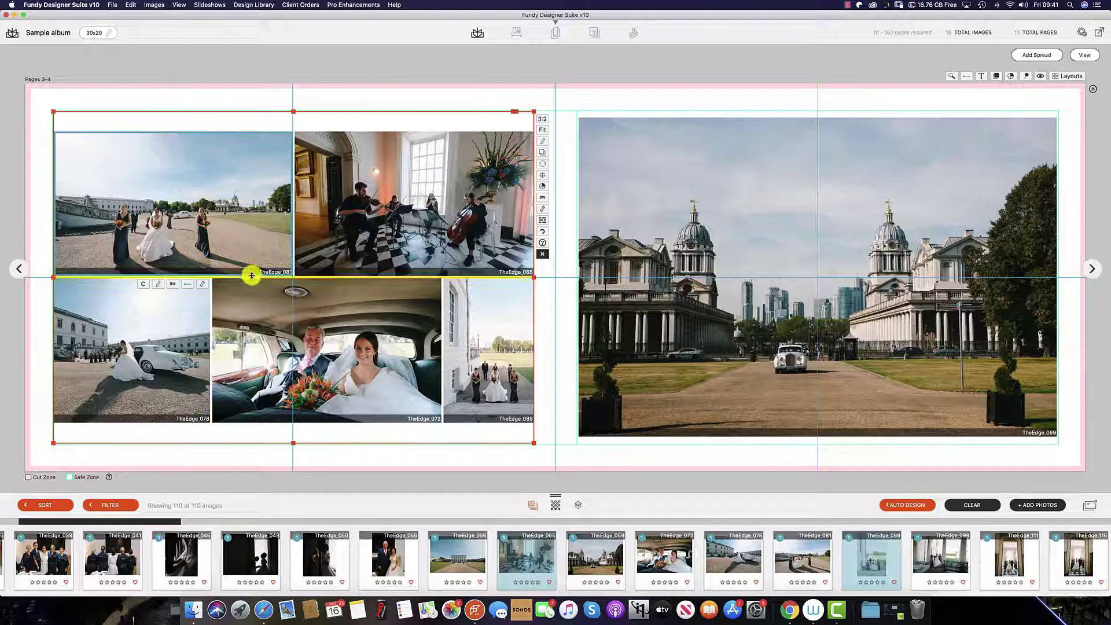
pyautogui.moveTo(250, 275); pyautogui.dragTo(250, 252)
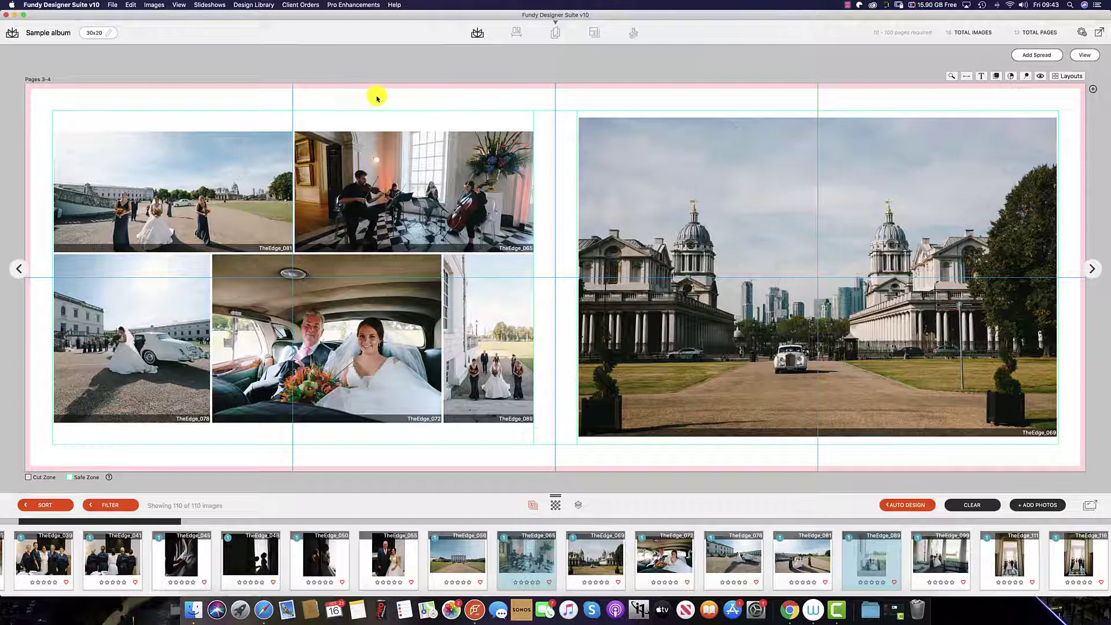
# Step: Open the Fundy video wall gallery and resize Room 1's four-photo wall-art group
pyautogui.click(515, 34)
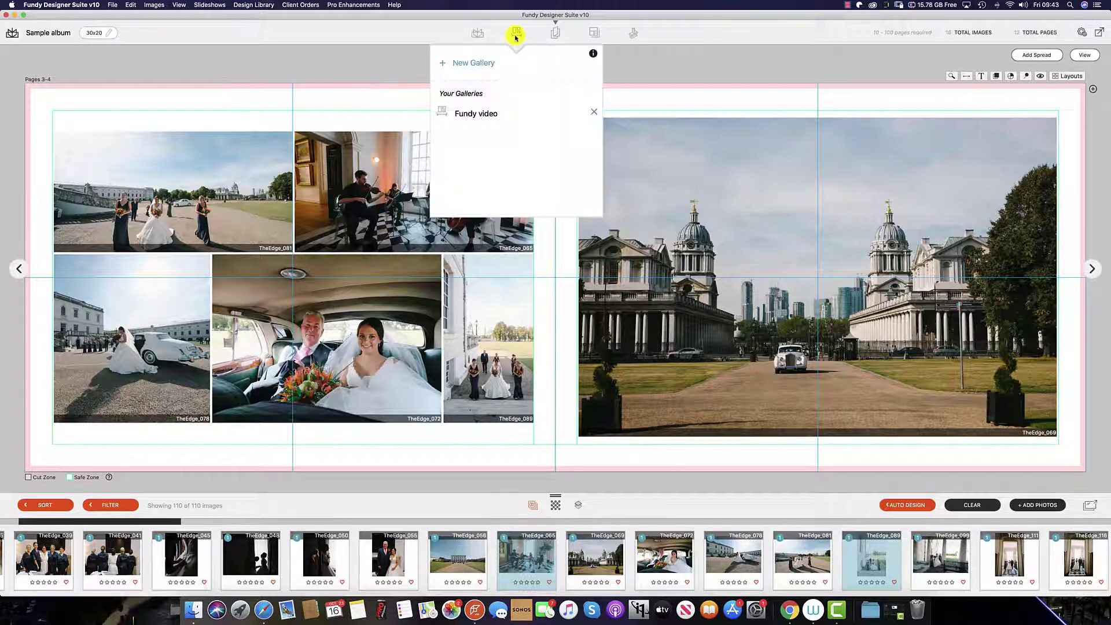
pyautogui.click(467, 114)
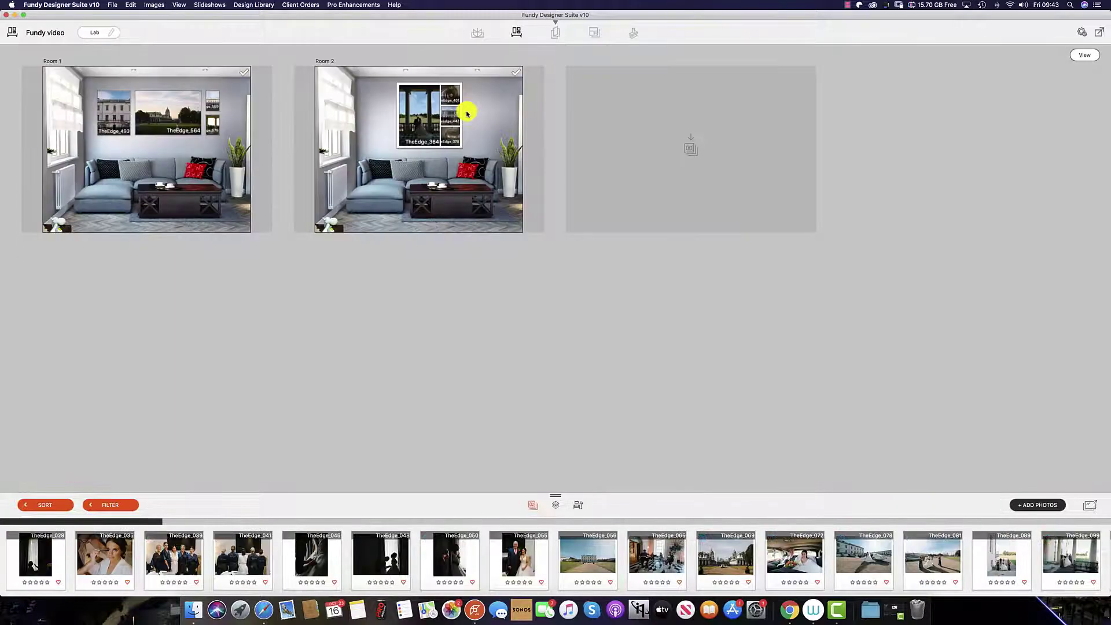
pyautogui.doubleClick(150, 107)
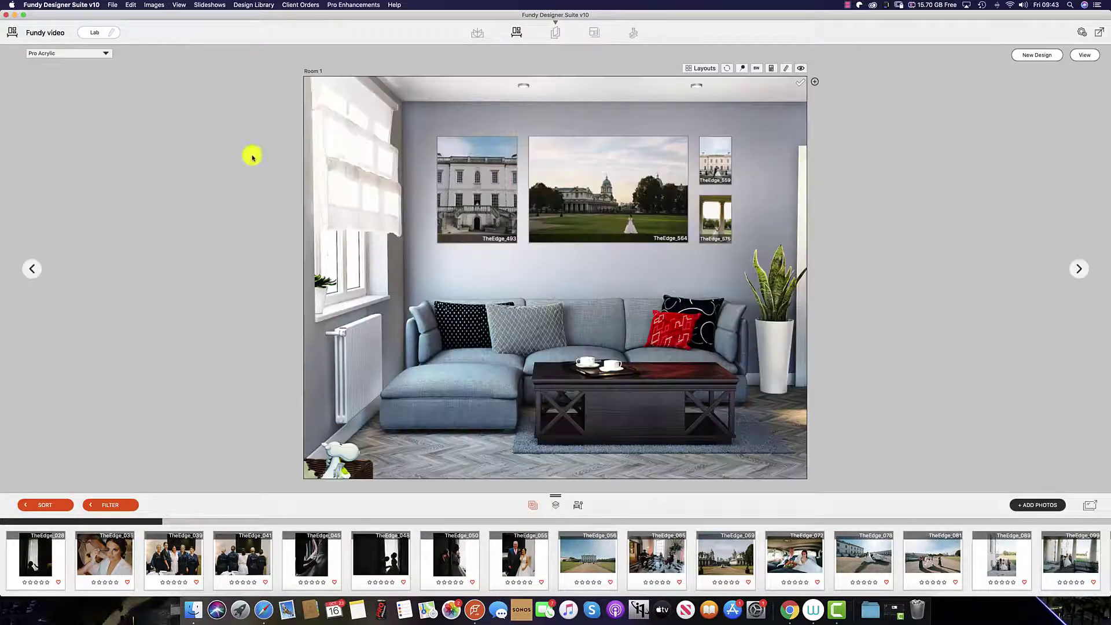
pyautogui.moveTo(429, 131); pyautogui.dragTo(762, 251)
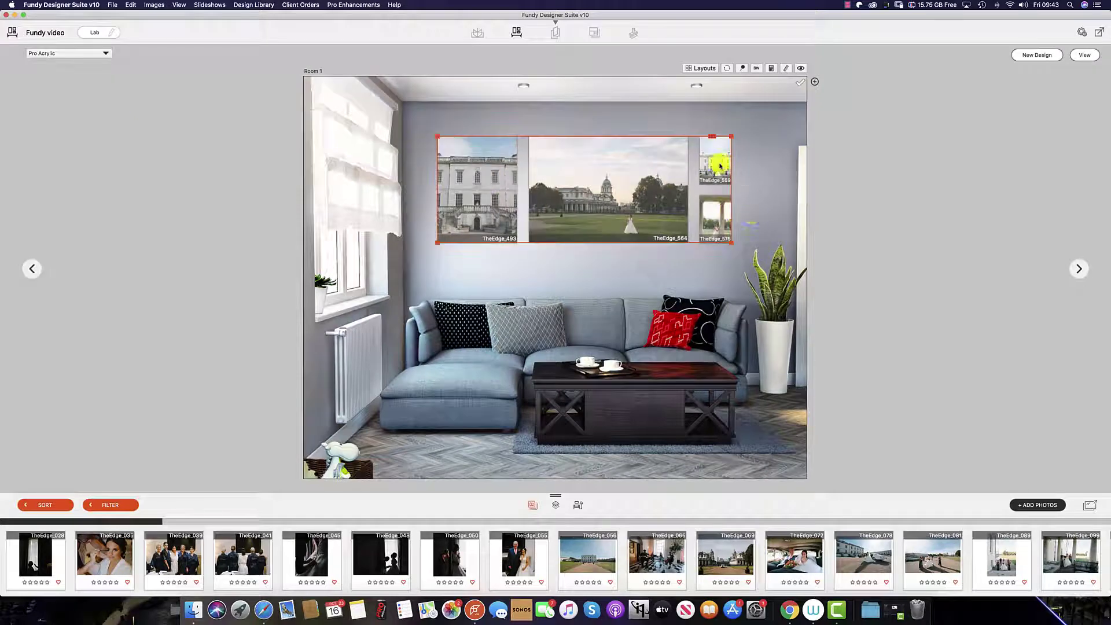
pyautogui.moveTo(728, 138)
pyautogui.mouseDown()
pyautogui.moveTo(561, 199)
pyautogui.moveTo(567, 128)
pyautogui.moveTo(536, 114)
pyautogui.moveTo(752, 161)
pyautogui.moveTo(744, 123)
pyautogui.moveTo(750, 138)
pyautogui.mouseUp()
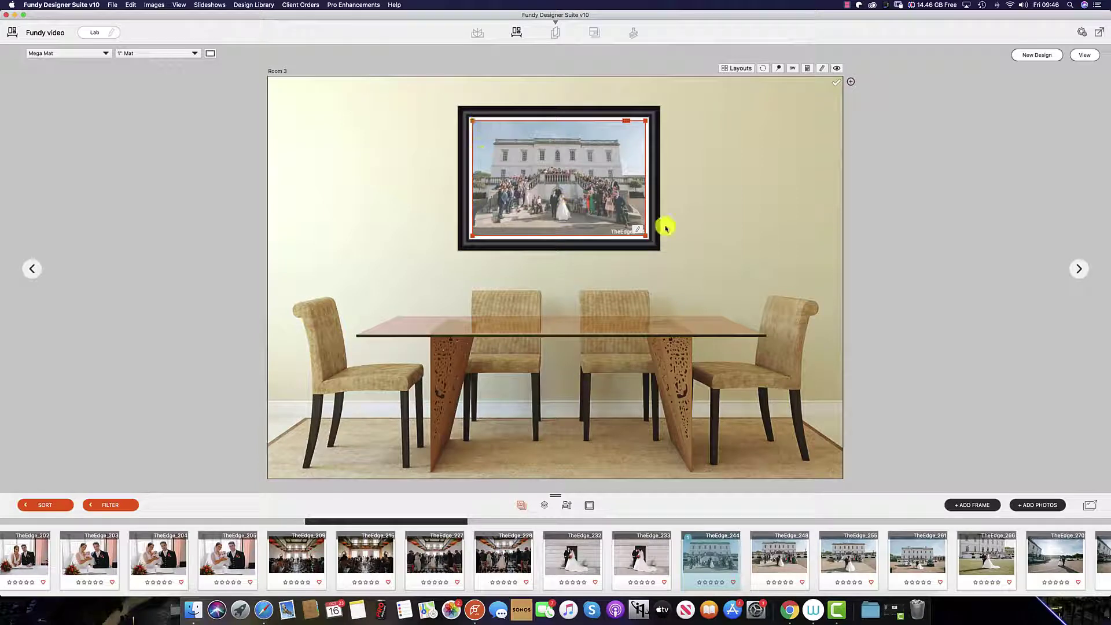
pyautogui.moveTo(644, 234); pyautogui.dragTo(744, 231)
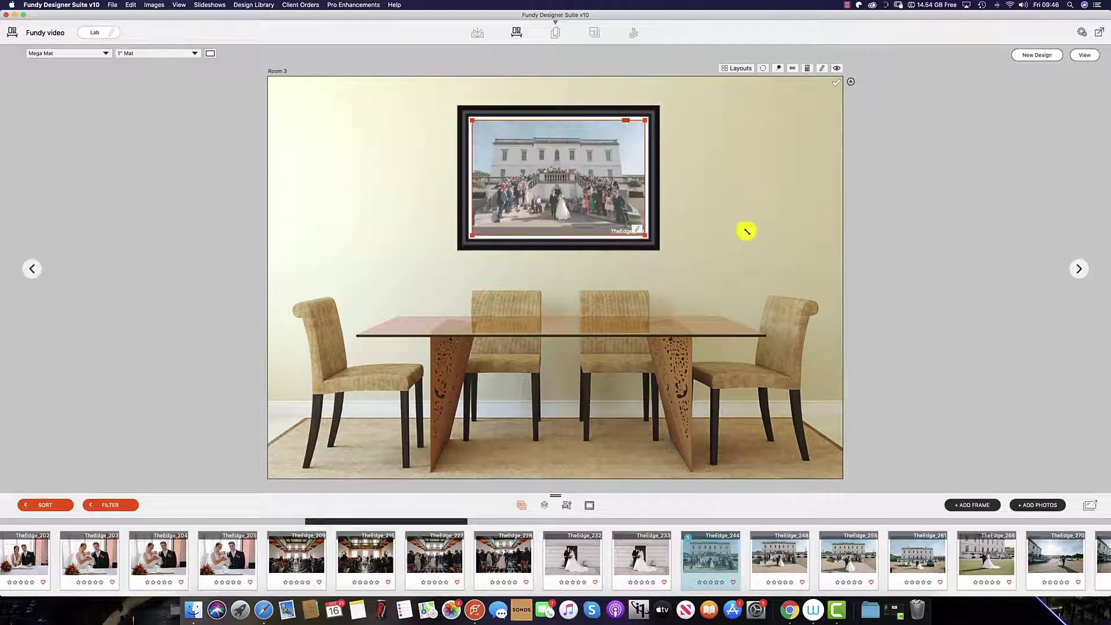
pyautogui.moveTo(689, 265); pyautogui.dragTo(718, 215)
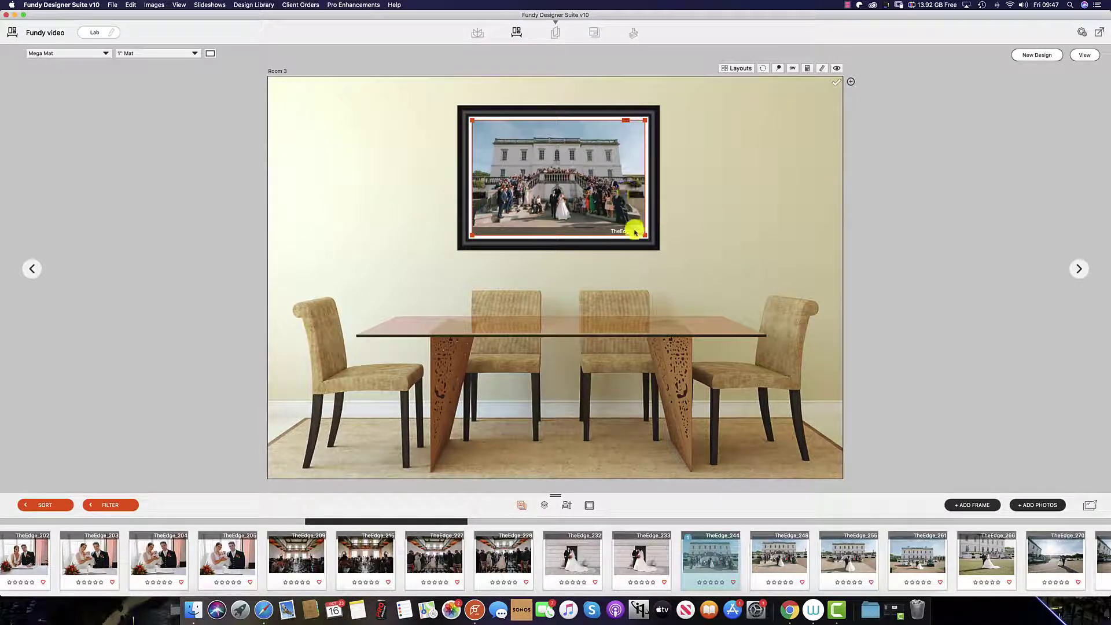
# Step: Set Room 3's framed print to 60 x 60 and move it up and left on the wall
pyautogui.moveTo(637, 229)
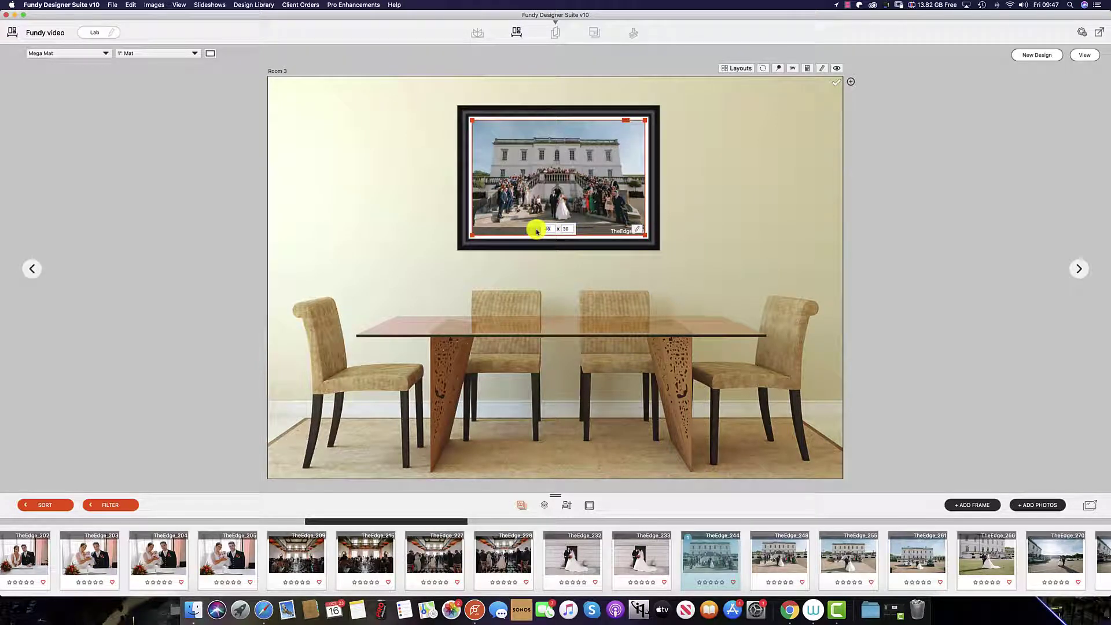
pyautogui.write('60')
pyautogui.press('Return')
pyautogui.write('40')
pyautogui.press('Return')
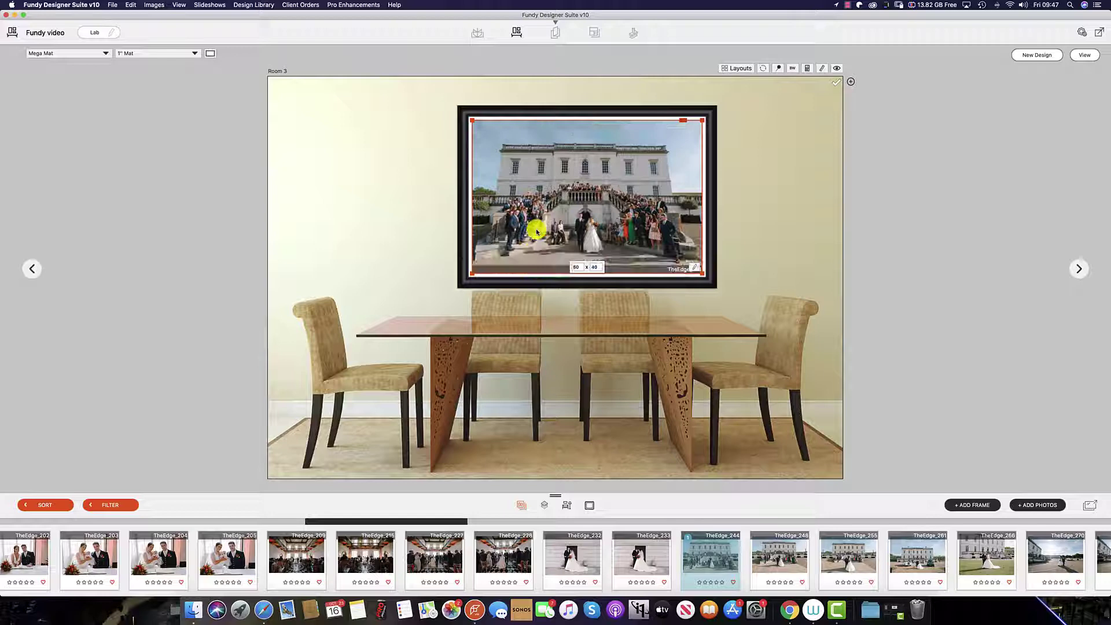
pyautogui.write('6')
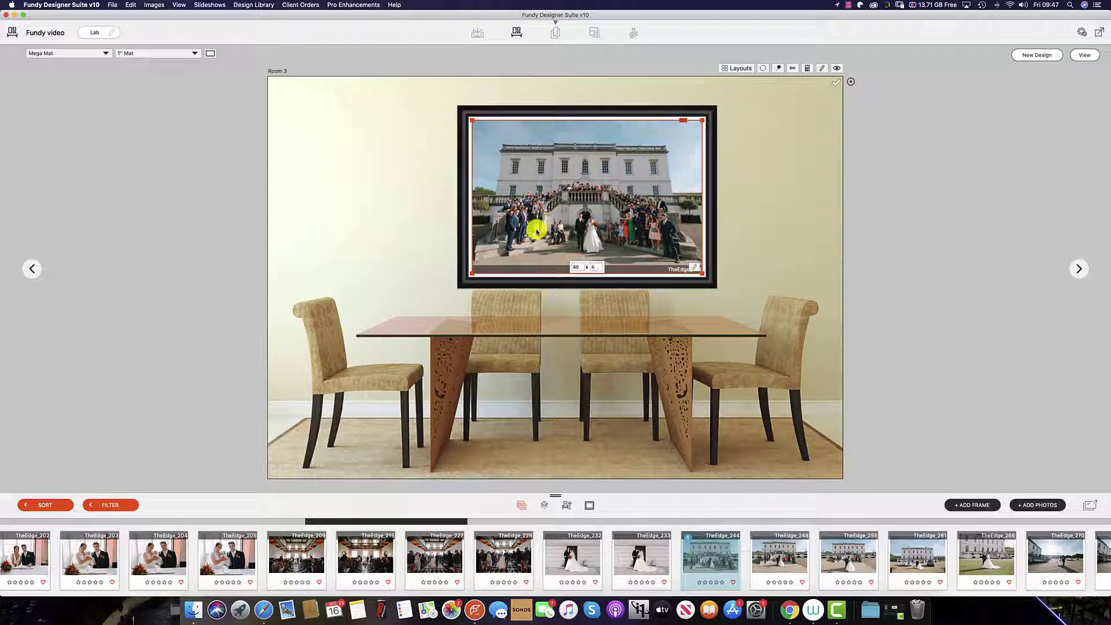
pyautogui.write('0')
pyautogui.press('Return')
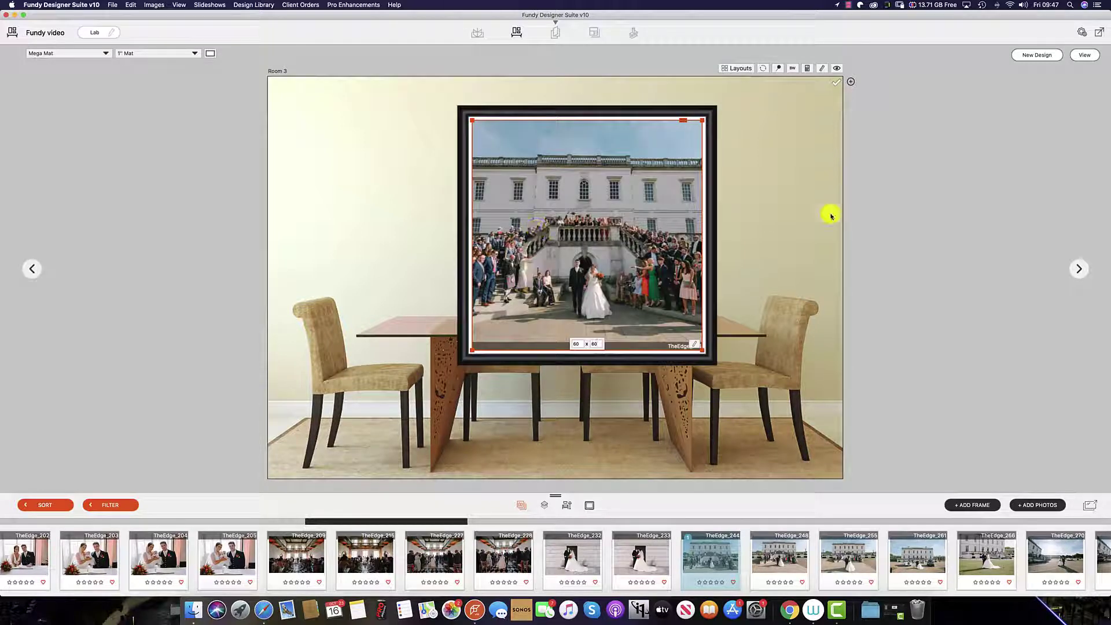
pyautogui.moveTo(681, 116); pyautogui.dragTo(644, 96)
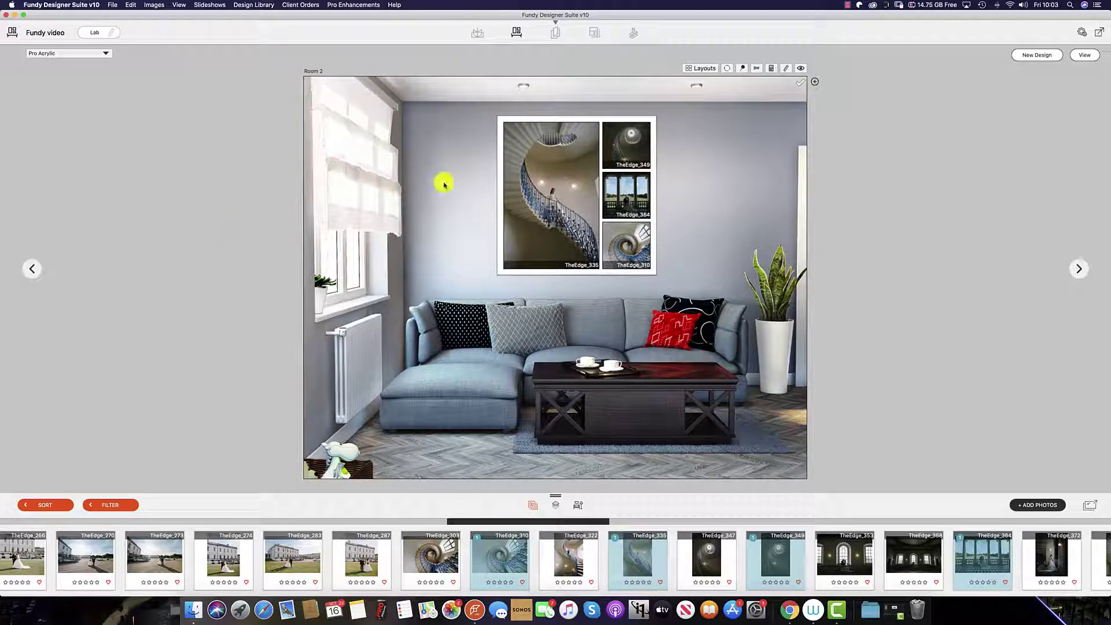
# Step: Set the Room 2 collage spacing to 18 and make the middle-right photo taller
pyautogui.doubleClick(583, 206)
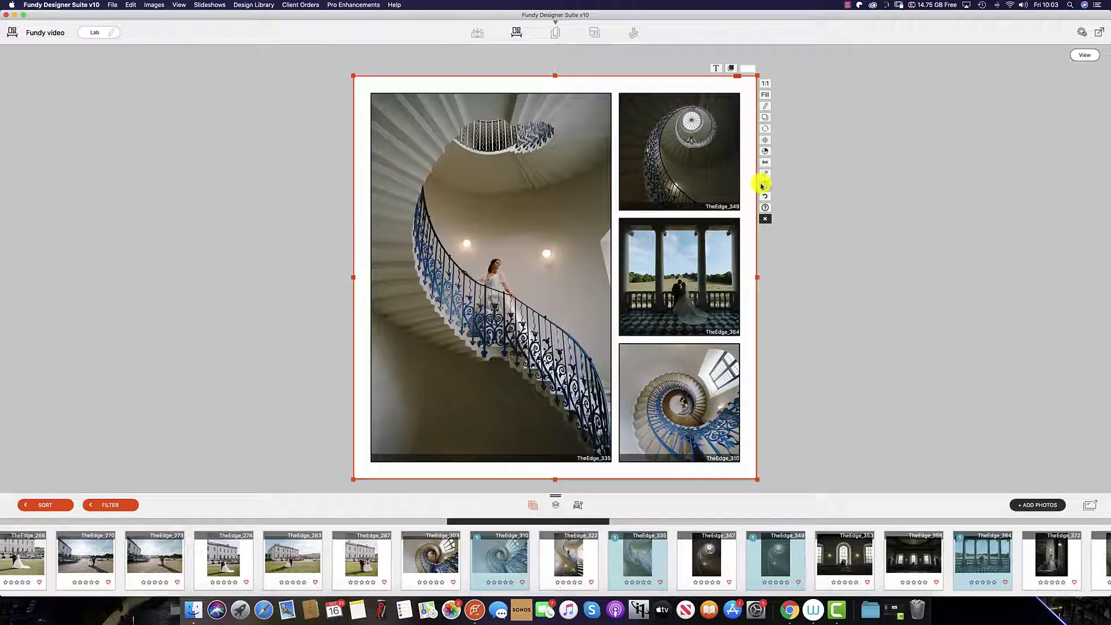
pyautogui.click(766, 179)
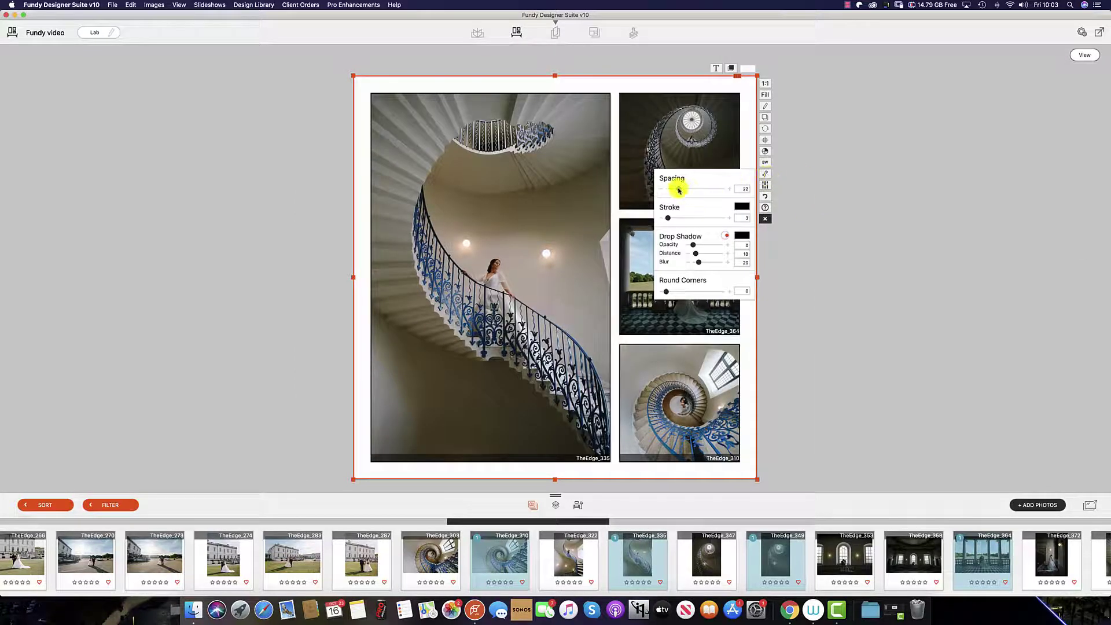
pyautogui.moveTo(675, 190)
pyautogui.mouseDown()
pyautogui.moveTo(691, 190)
pyautogui.moveTo(676, 190)
pyautogui.moveTo(667, 220)
pyautogui.moveTo(602, 210)
pyautogui.moveTo(659, 199)
pyautogui.moveTo(659, 208)
pyautogui.moveTo(588, 226)
pyautogui.moveTo(606, 226)
pyautogui.mouseUp()
pyautogui.click(590, 206)
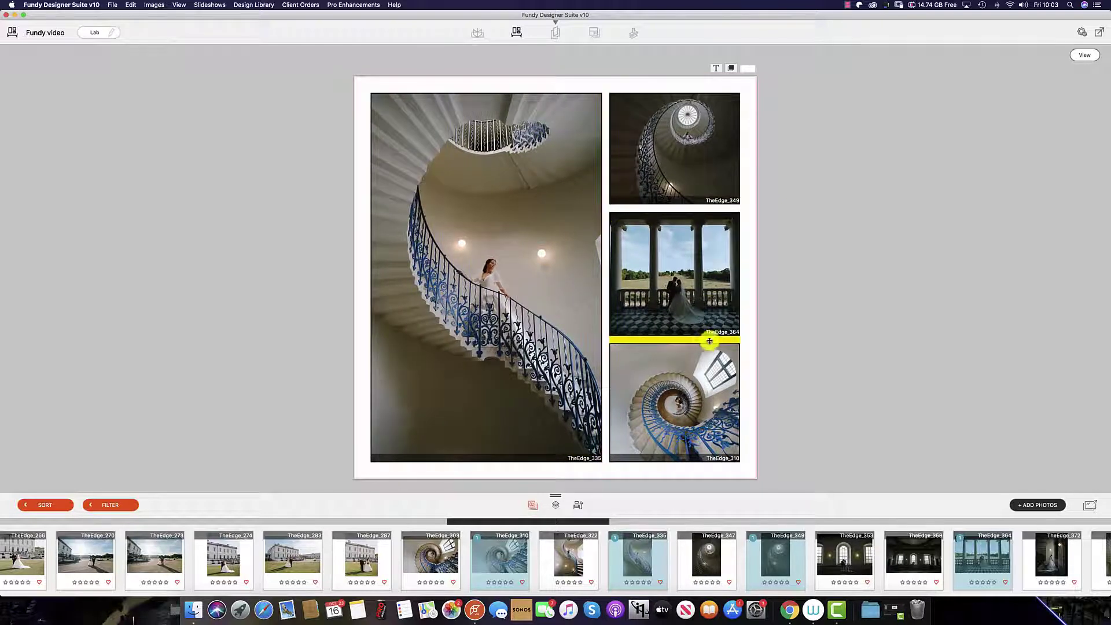
pyautogui.moveTo(689, 339); pyautogui.dragTo(691, 365)
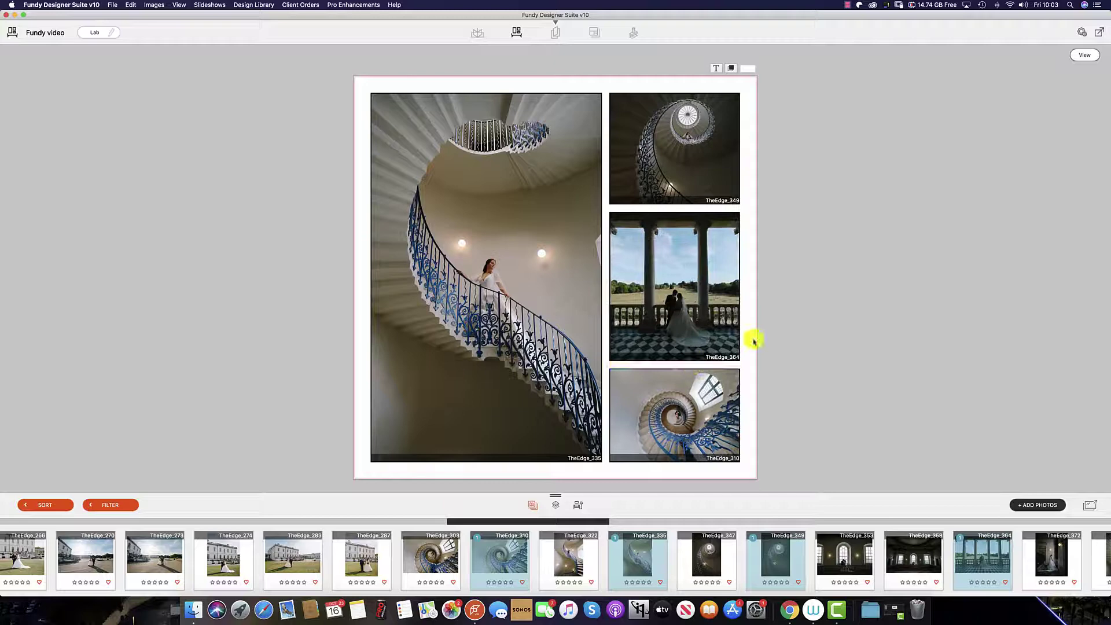
# Step: Back in the room view, resize the wall collage to a 60 x 60 square
pyautogui.click(1087, 59)
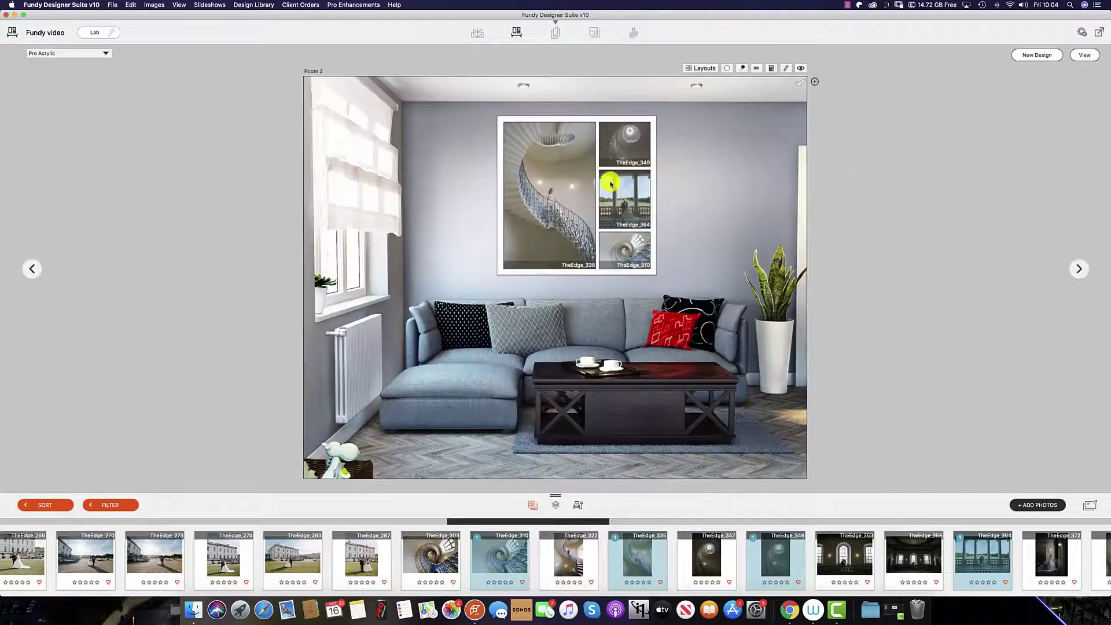
pyautogui.click(610, 179)
pyautogui.moveTo(654, 270)
pyautogui.mouseDown()
pyautogui.moveTo(613, 243)
pyautogui.moveTo(724, 266)
pyautogui.moveTo(669, 292)
pyautogui.moveTo(483, 191)
pyautogui.moveTo(580, 174)
pyautogui.moveTo(776, 332)
pyautogui.moveTo(649, 218)
pyautogui.mouseUp()
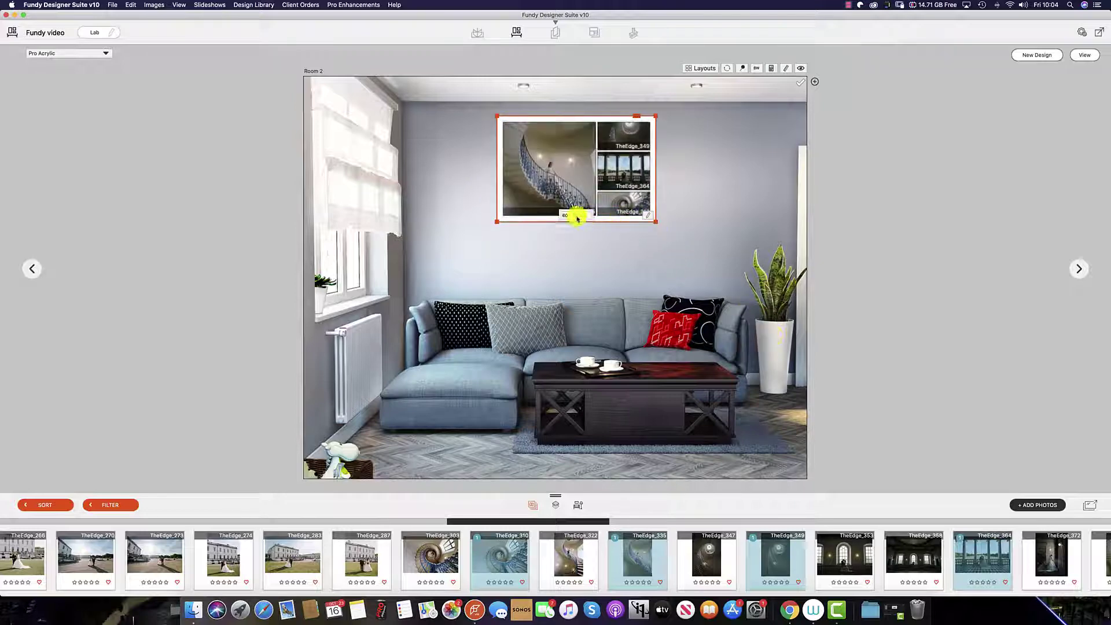
pyautogui.write('60')
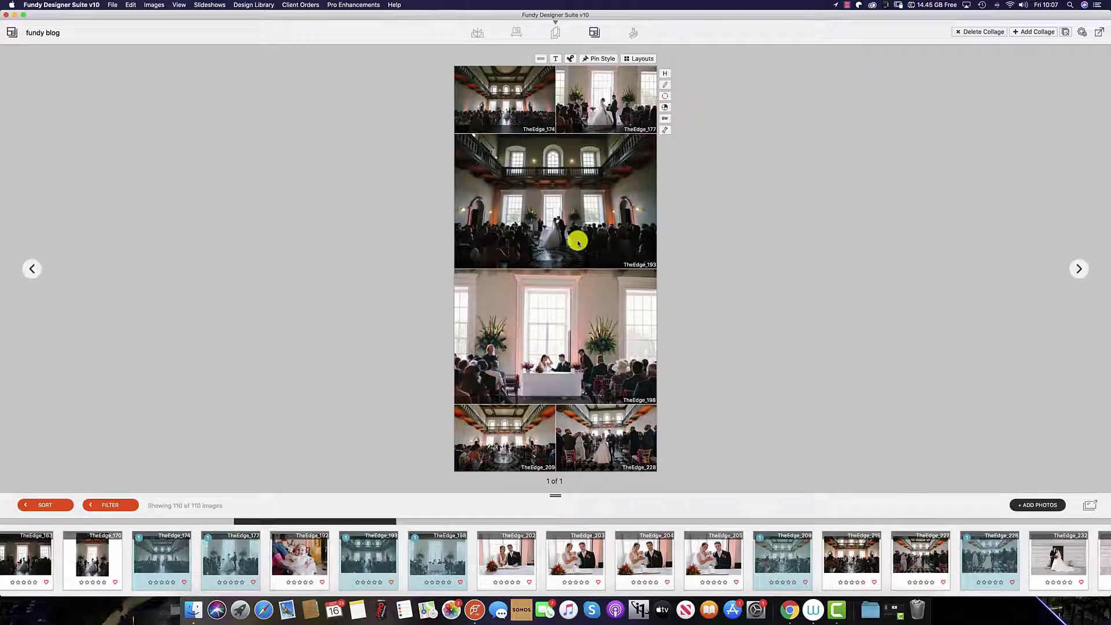
# Step: Change the blog collage ratio from 1:1 to 3:2 and finally to Vertical
pyautogui.click(665, 74)
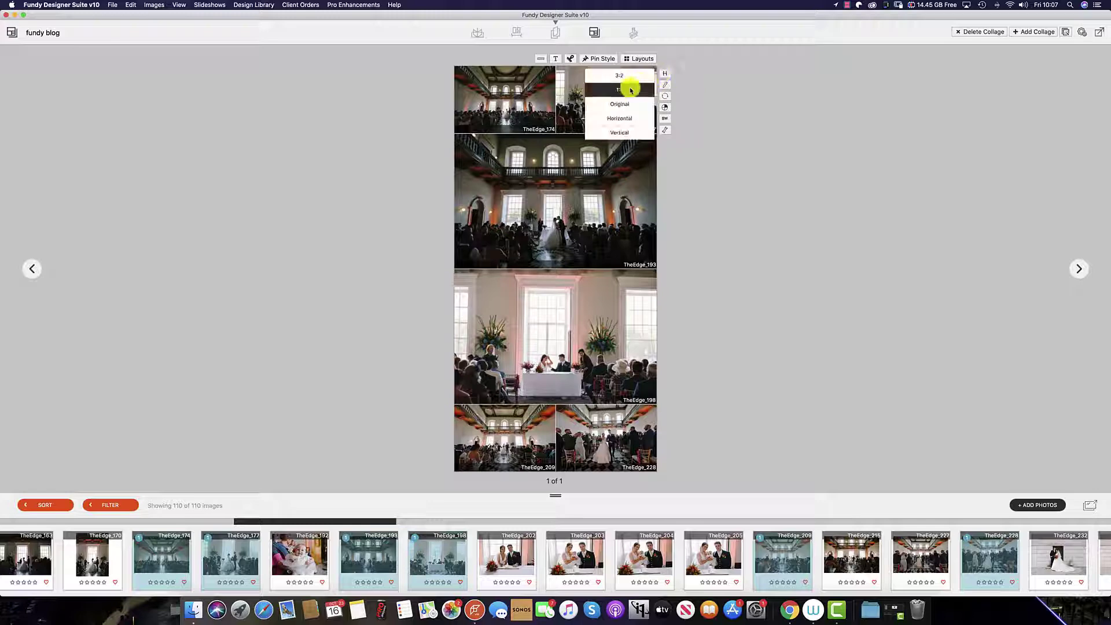
pyautogui.click(631, 90)
pyautogui.click(664, 74)
pyautogui.click(630, 75)
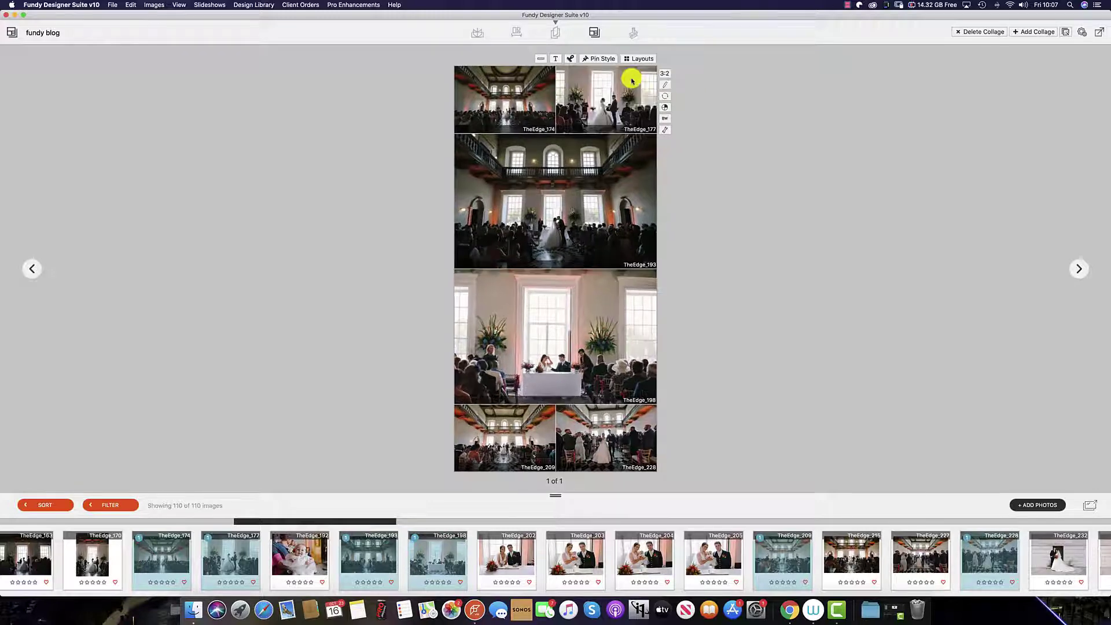
pyautogui.click(664, 74)
pyautogui.click(627, 129)
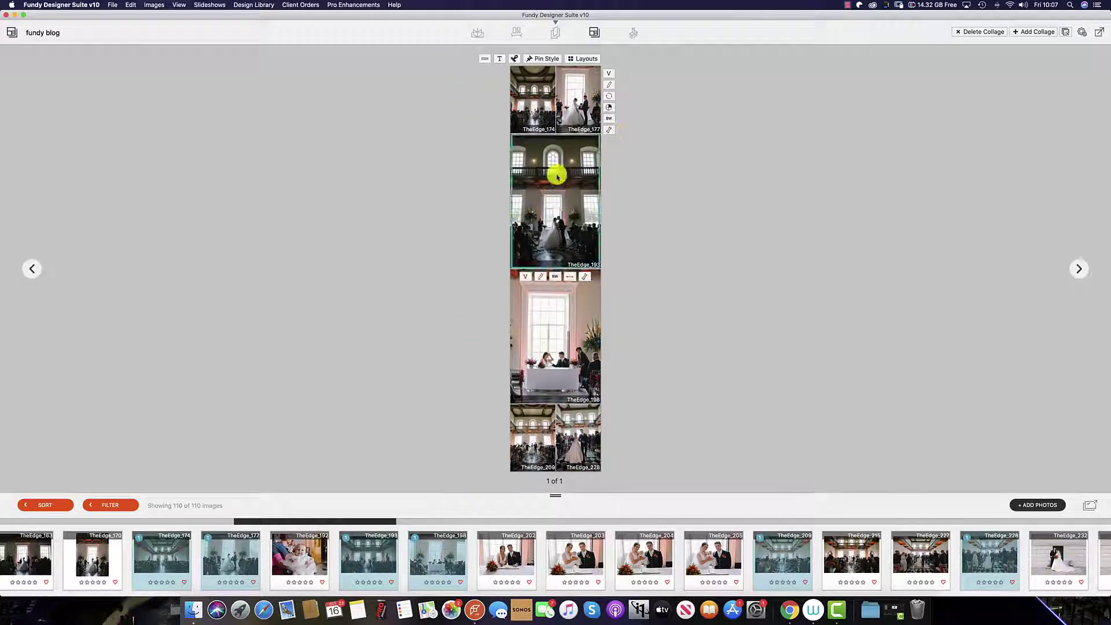
# Step: Swap TheEdge_177, TheEdge_198 and TheEdge_228 between tiles and resize rows so TheEdge_198 is largest
pyautogui.moveTo(575, 108); pyautogui.dragTo(563, 183)
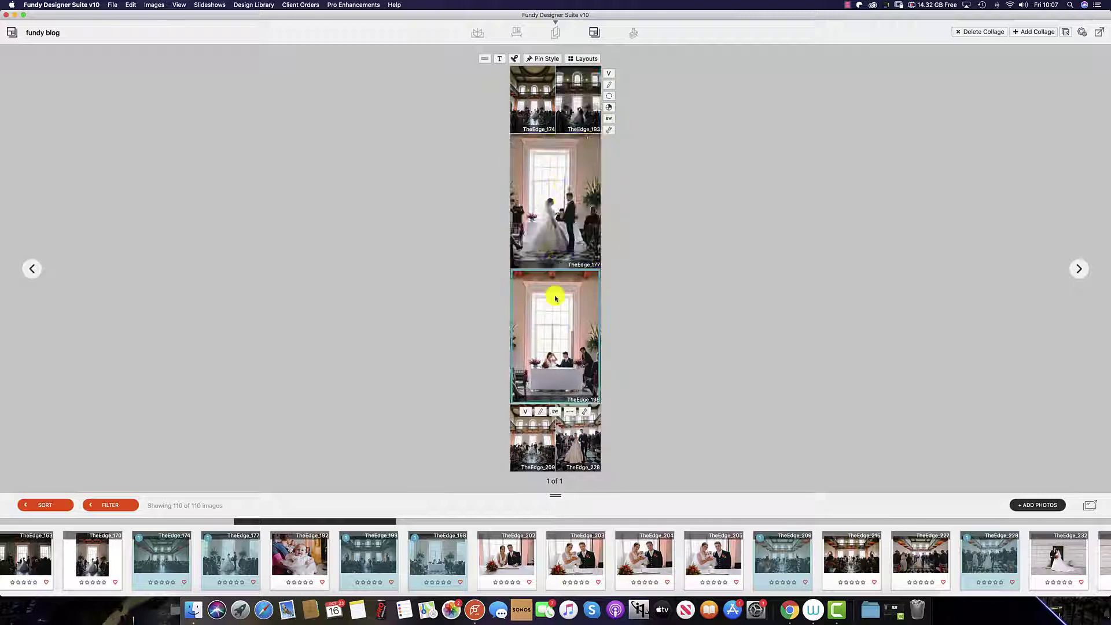
pyautogui.moveTo(555, 298); pyautogui.dragTo(557, 211)
pyautogui.moveTo(570, 422); pyautogui.dragTo(566, 346)
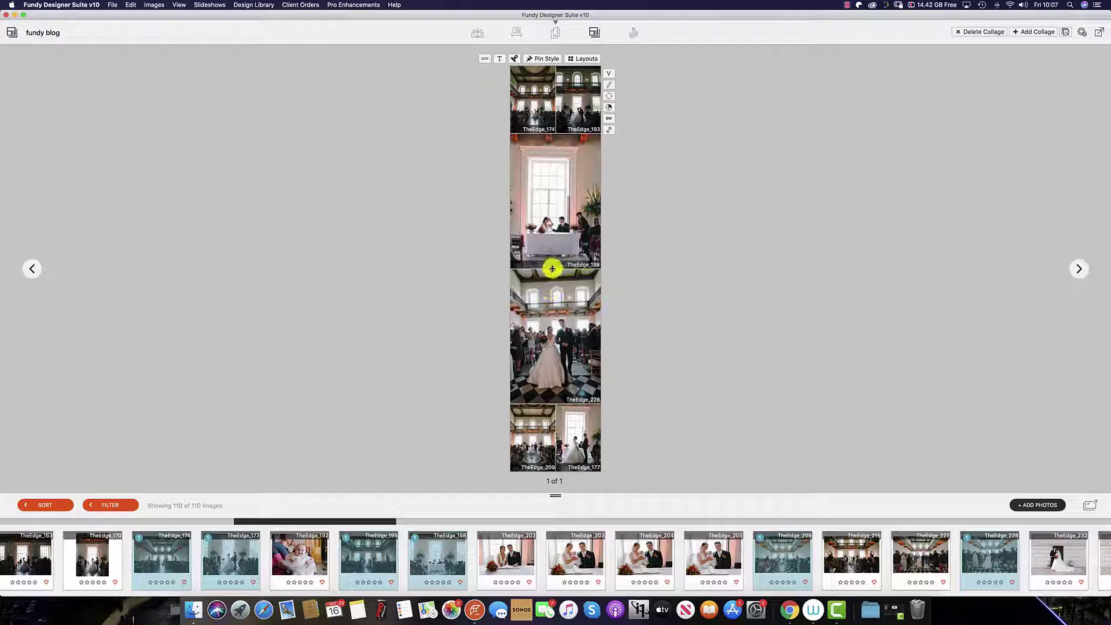
pyautogui.moveTo(552, 269); pyautogui.dragTo(550, 292)
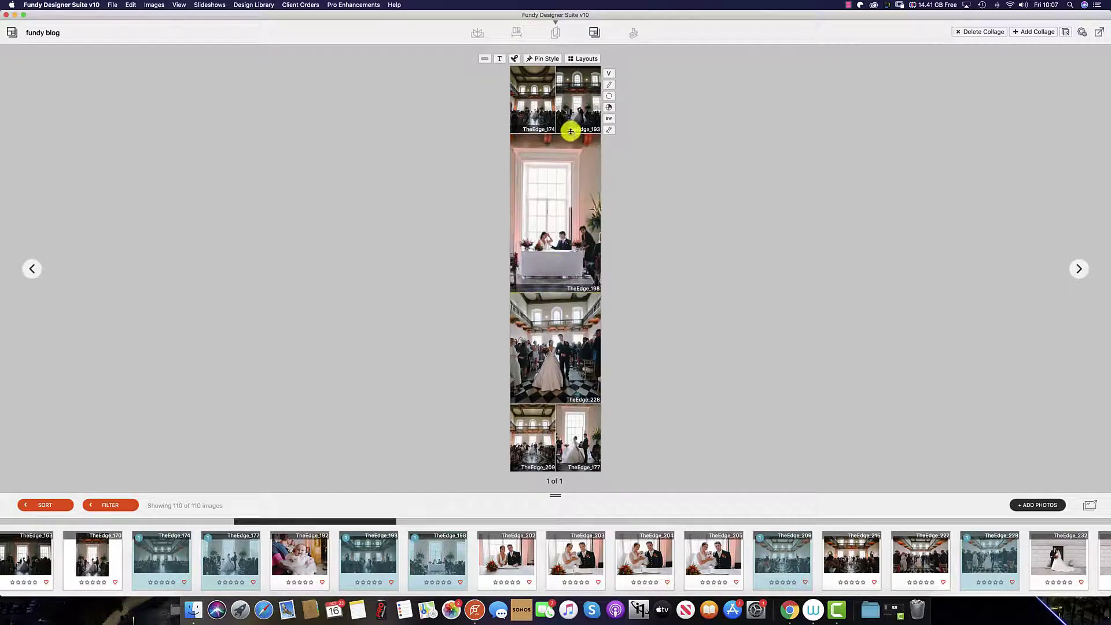
pyautogui.moveTo(570, 131)
pyautogui.mouseDown()
pyautogui.moveTo(561, 136)
pyautogui.moveTo(576, 135)
pyautogui.mouseUp()
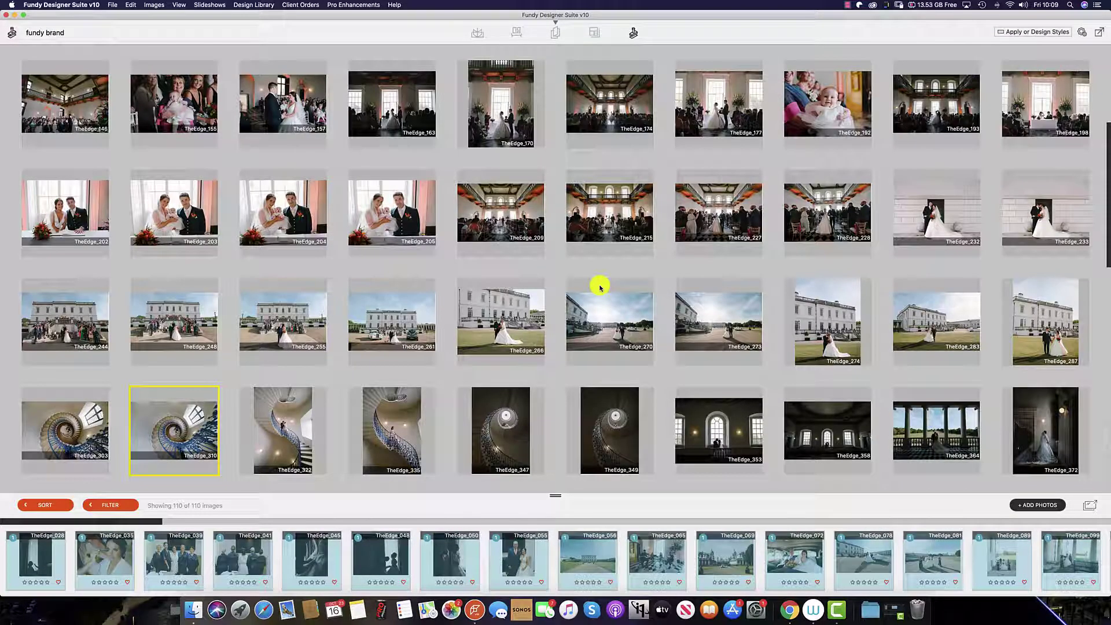
# Step: Give TheEdge_310 a white border of 39 with a bottom extension, then swap TheEdge_089 and TheEdge_072 on the spread
pyautogui.doubleClick(163, 441)
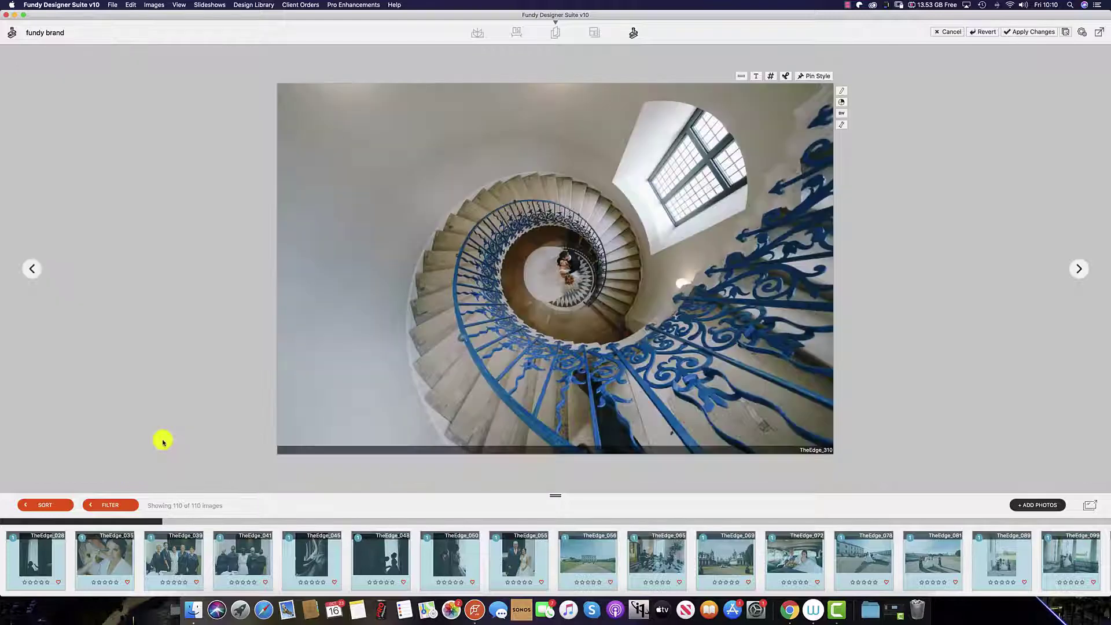
pyautogui.click(842, 103)
pyautogui.moveTo(733, 121); pyautogui.dragTo(751, 119)
pyautogui.moveTo(733, 166); pyautogui.dragTo(763, 168)
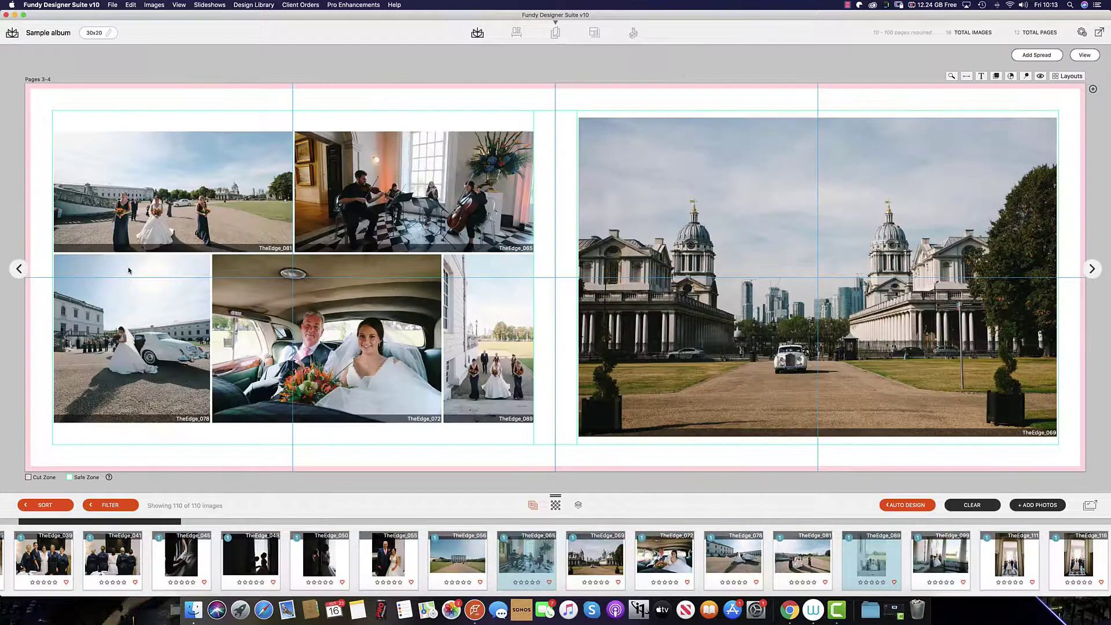
pyautogui.moveTo(489, 341); pyautogui.dragTo(332, 340)
pyautogui.click(391, 233)
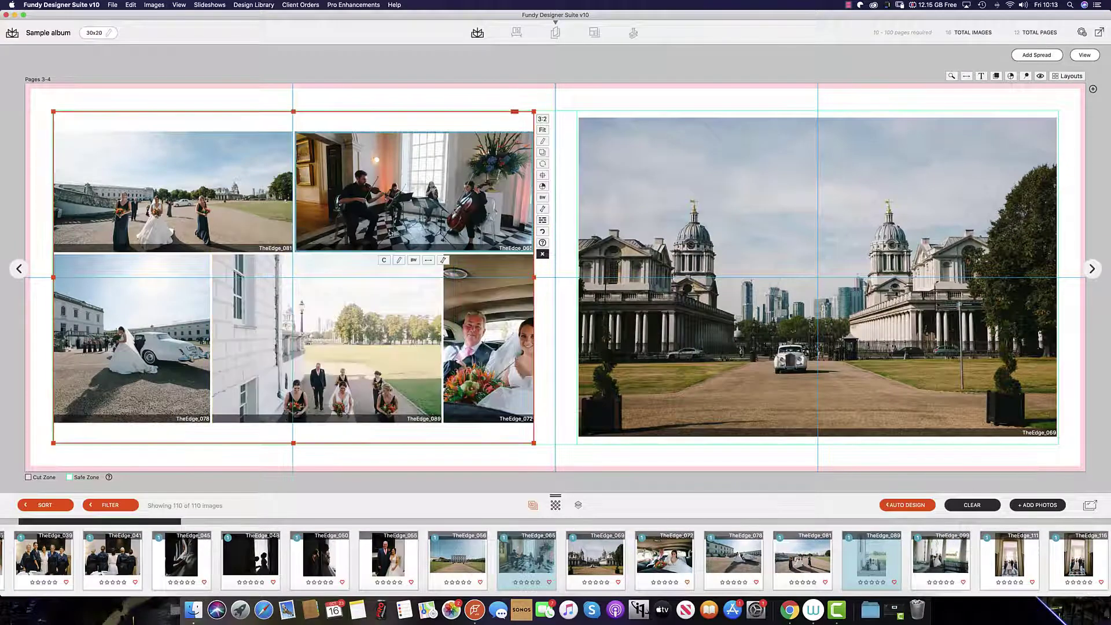
# Step: Re-lay the left-page photos at 1:1 and widen TheEdge_089 at the car photo TheEdge_072's expense
pyautogui.click(542, 119)
pyautogui.click(523, 139)
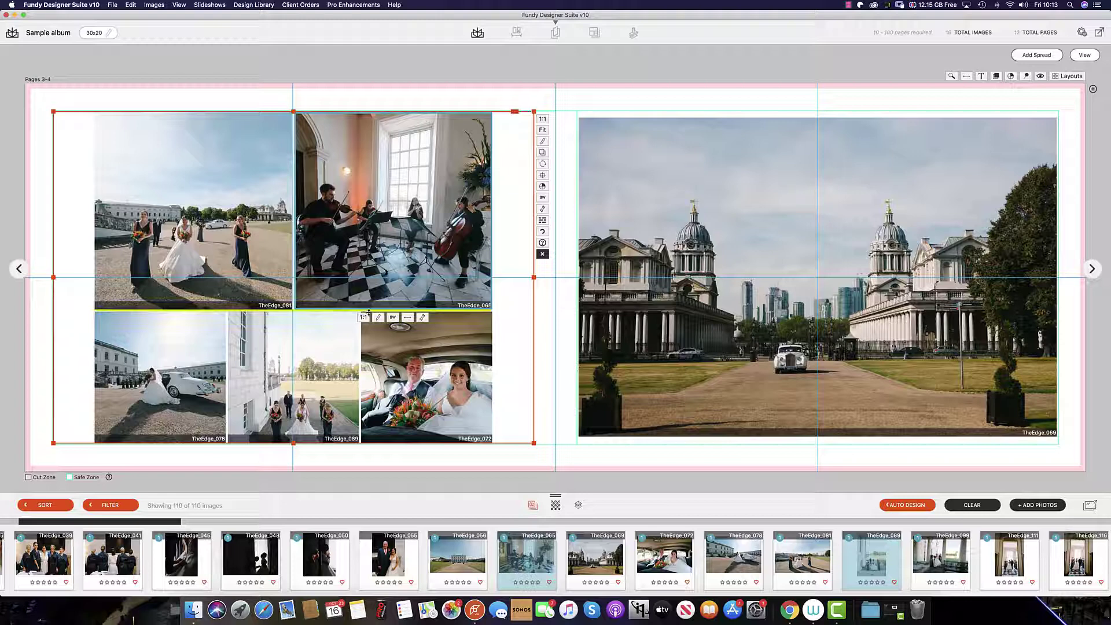
pyautogui.click(364, 371)
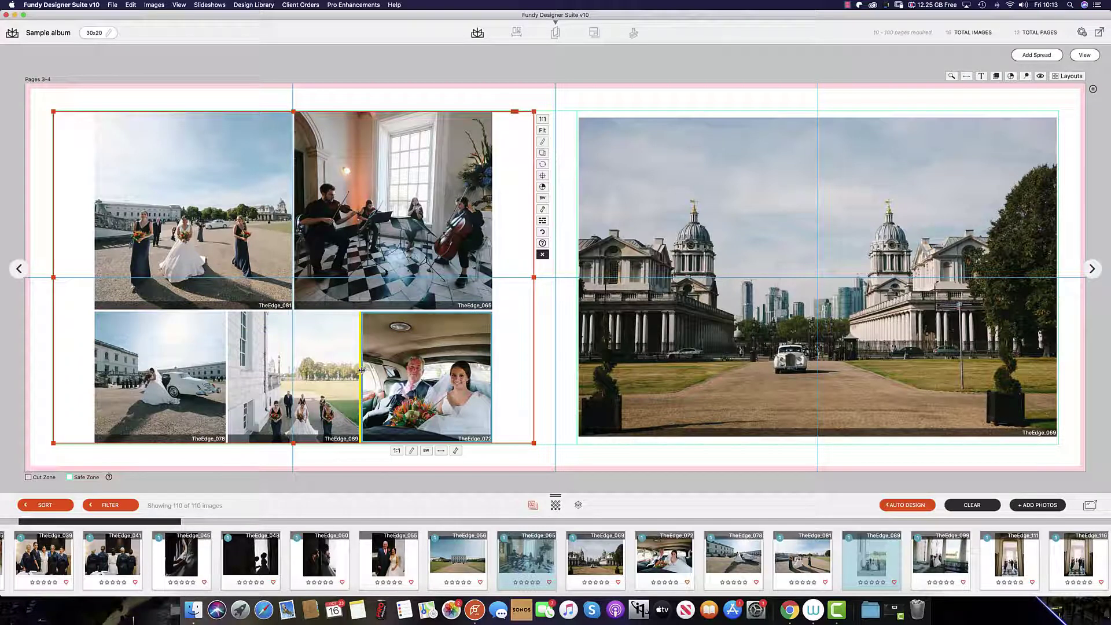
pyautogui.moveTo(361, 370); pyautogui.dragTo(388, 365)
pyautogui.click(351, 332)
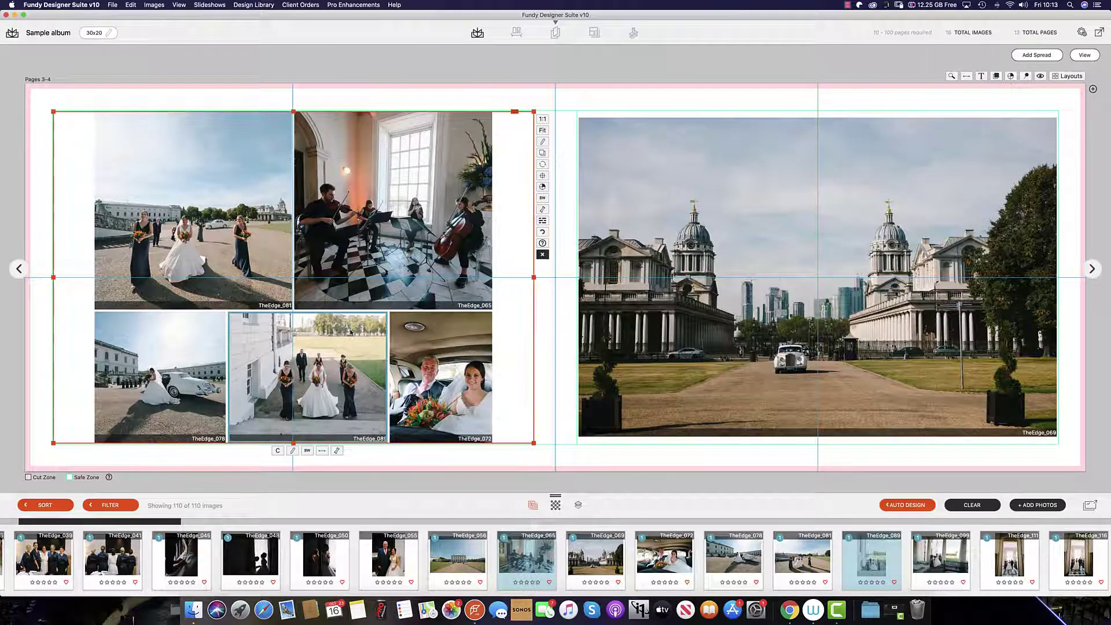